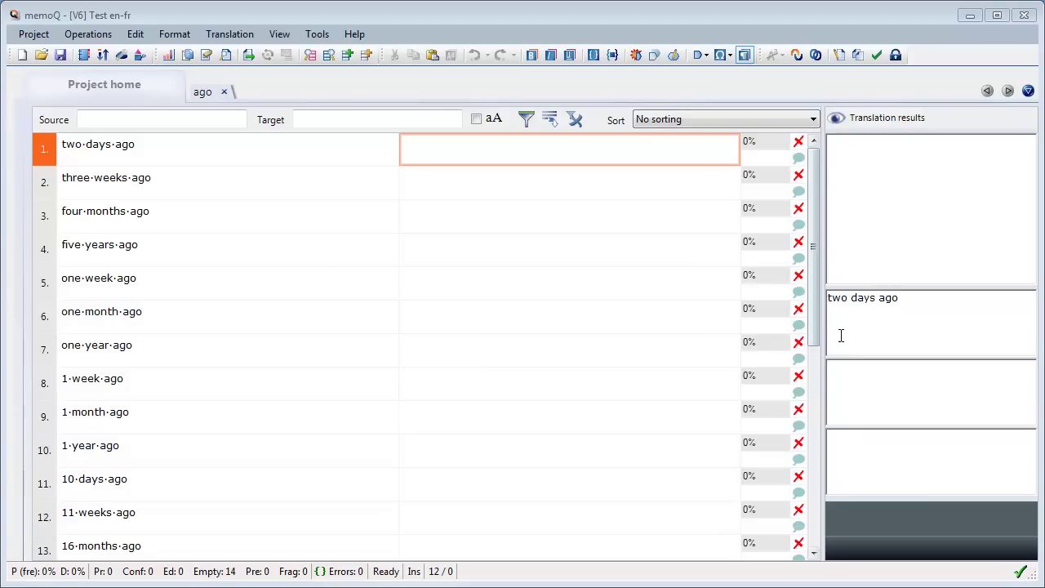
Open the "ago - il y a" auto-translation rule set from the project settings and view the translation pairs of its #time-units# list
{"action": "left_click_drag", "start_coordinate": [814, 275], "coordinate": [814, 408]}
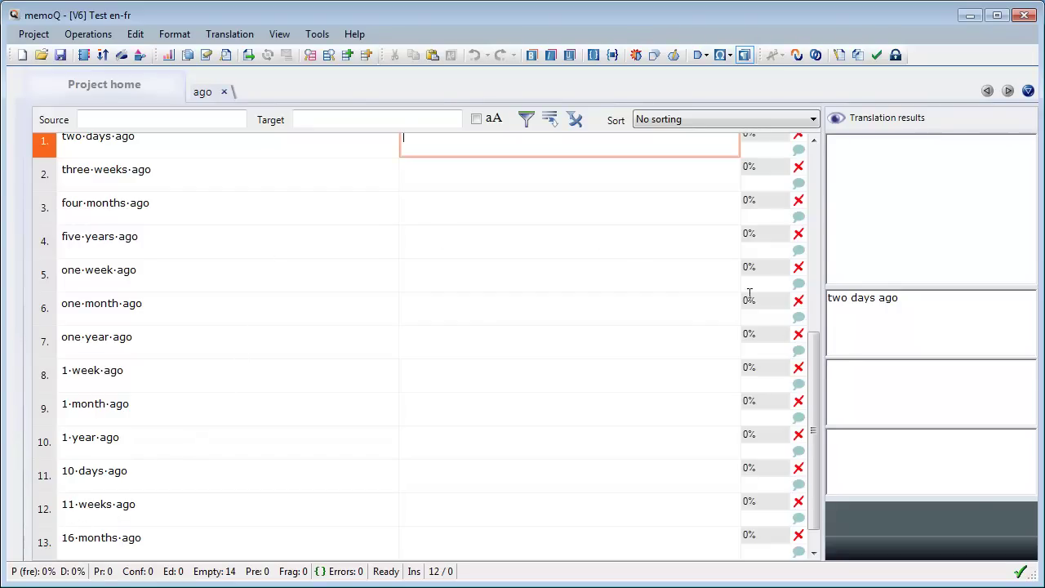
{"action": "left_click_drag", "start_coordinate": [813, 365], "coordinate": [830, 168]}
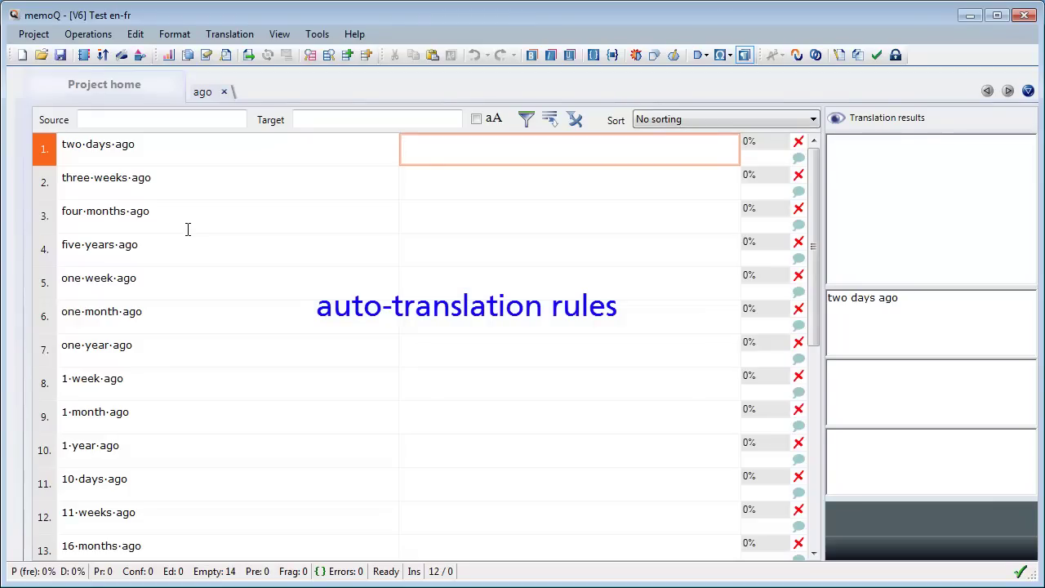
{"action": "left_click", "coordinate": [105, 82]}
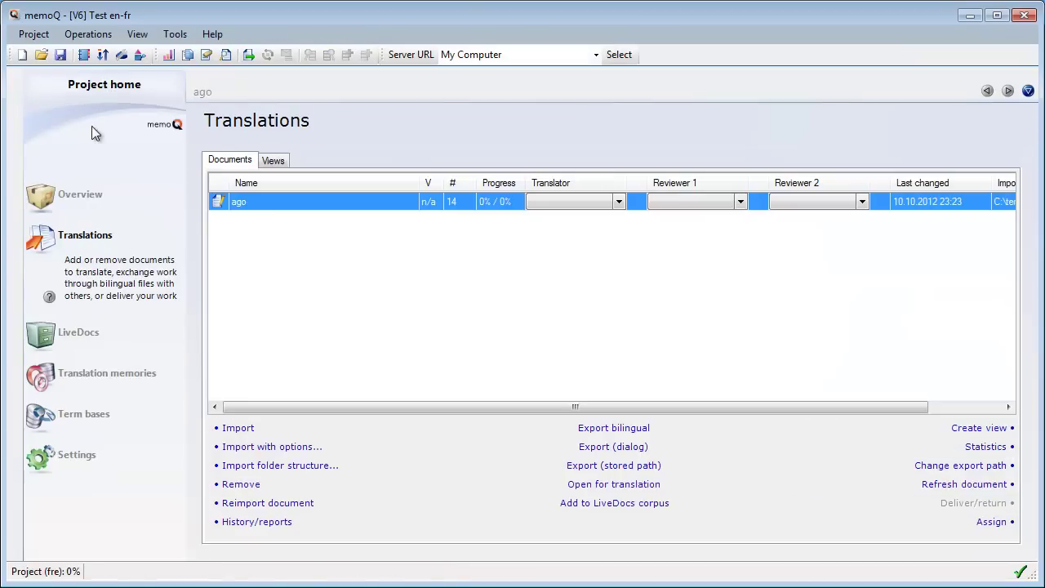
{"action": "left_click", "coordinate": [80, 459]}
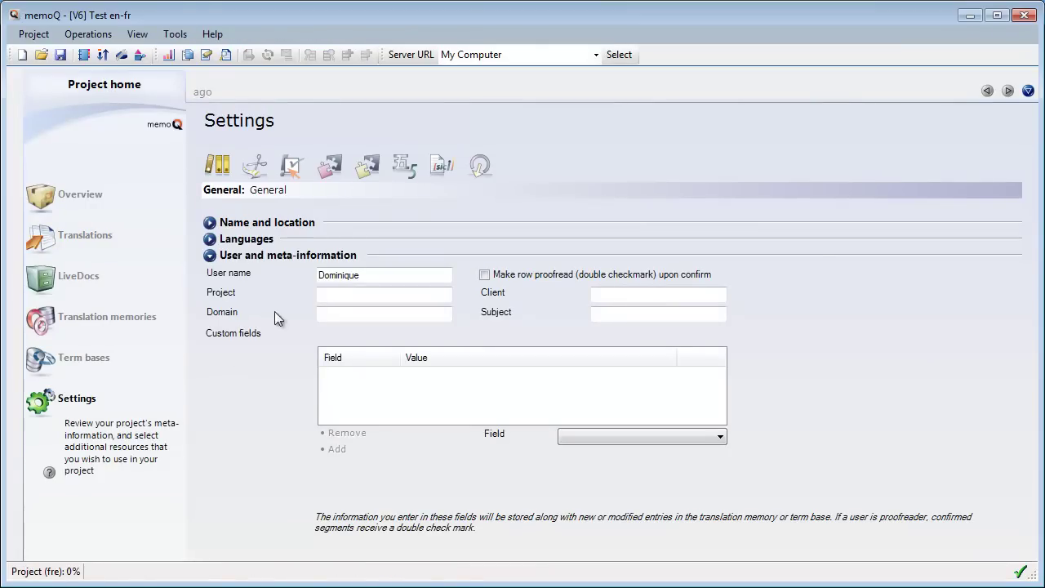
{"action": "left_click", "coordinate": [406, 166]}
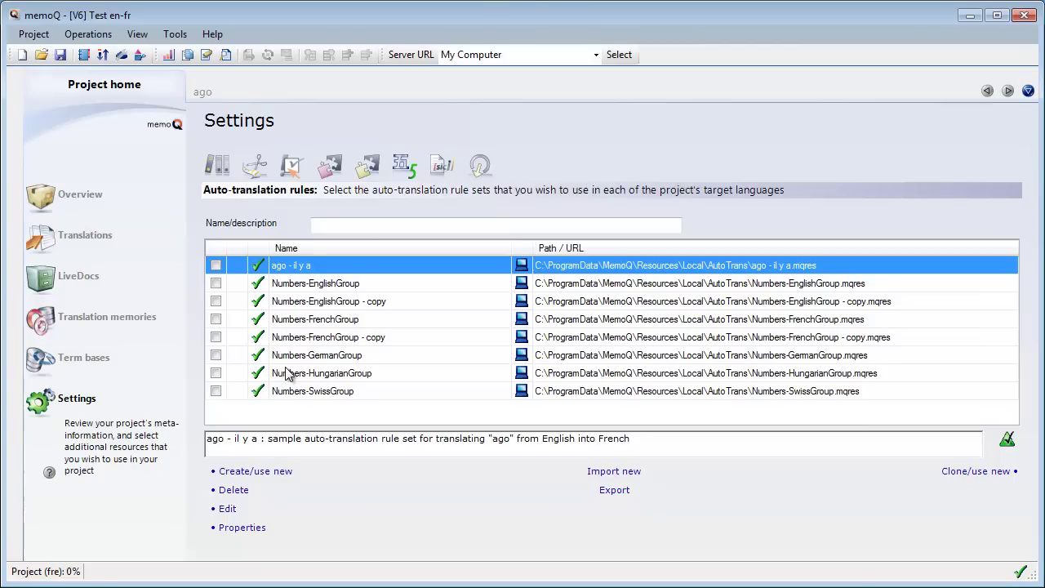
{"action": "left_click", "coordinate": [227, 509]}
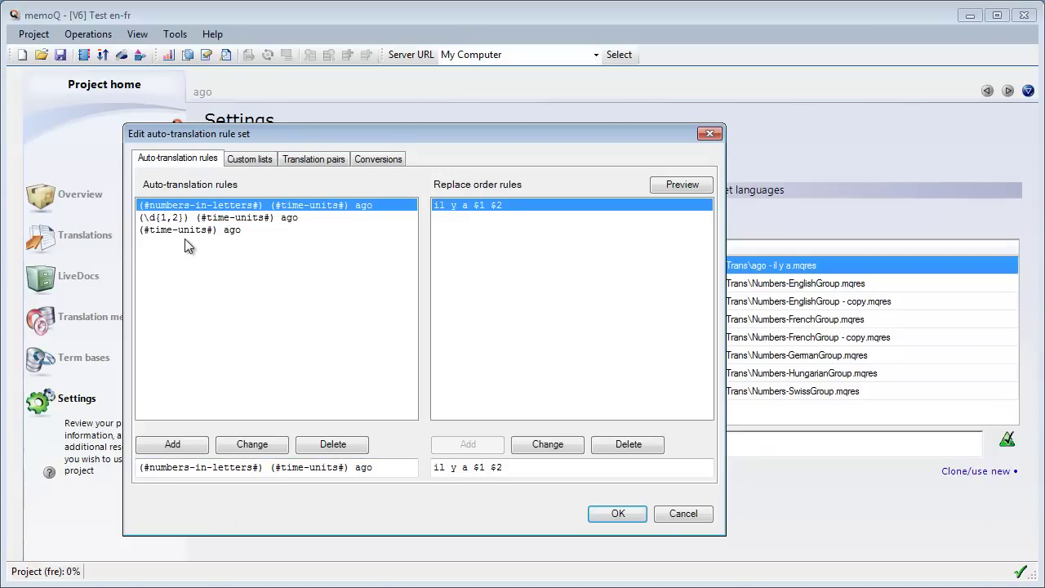
{"action": "left_click", "coordinate": [316, 160]}
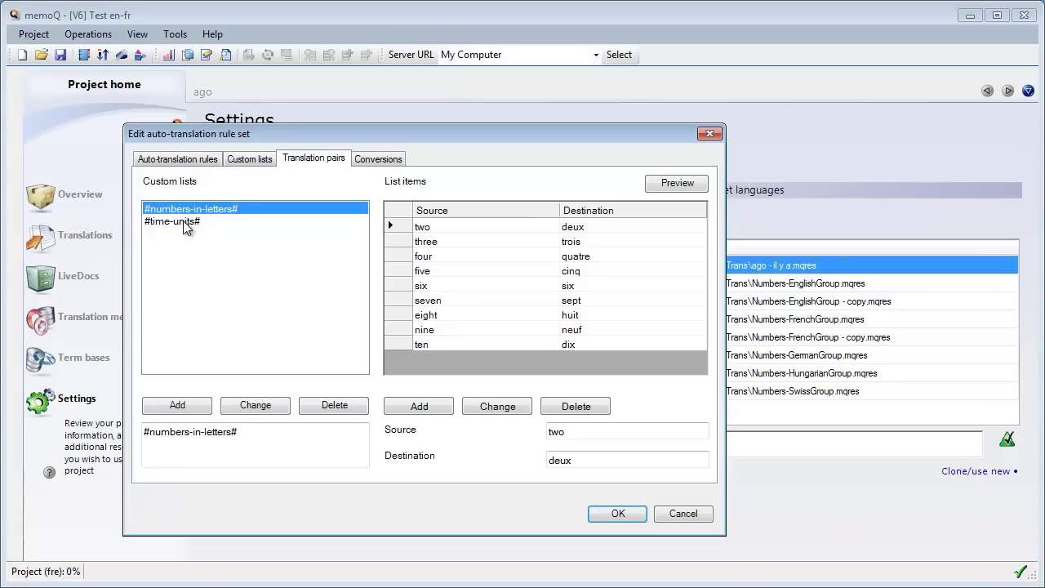
{"action": "left_click", "coordinate": [227, 222]}
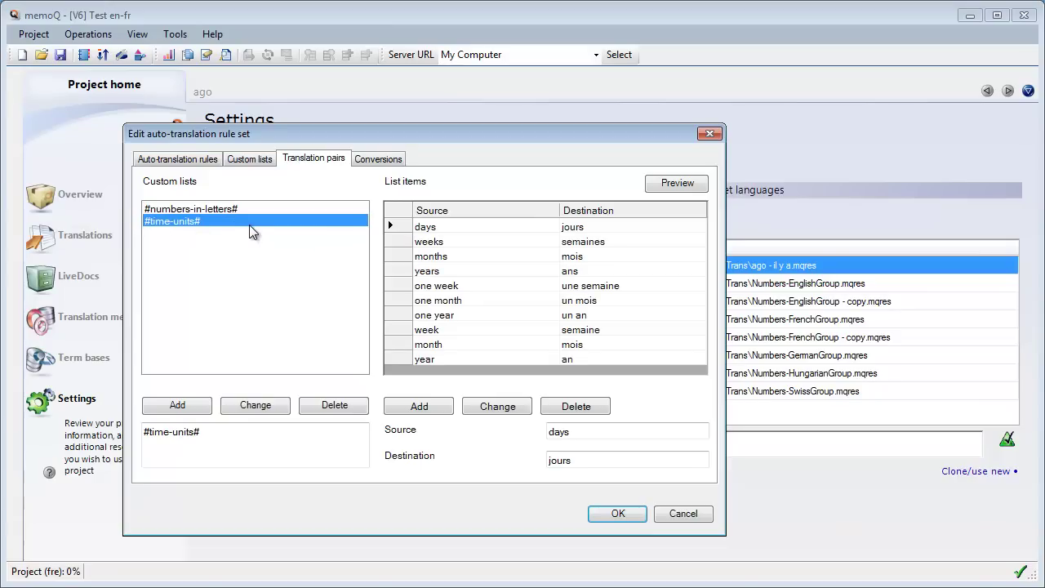
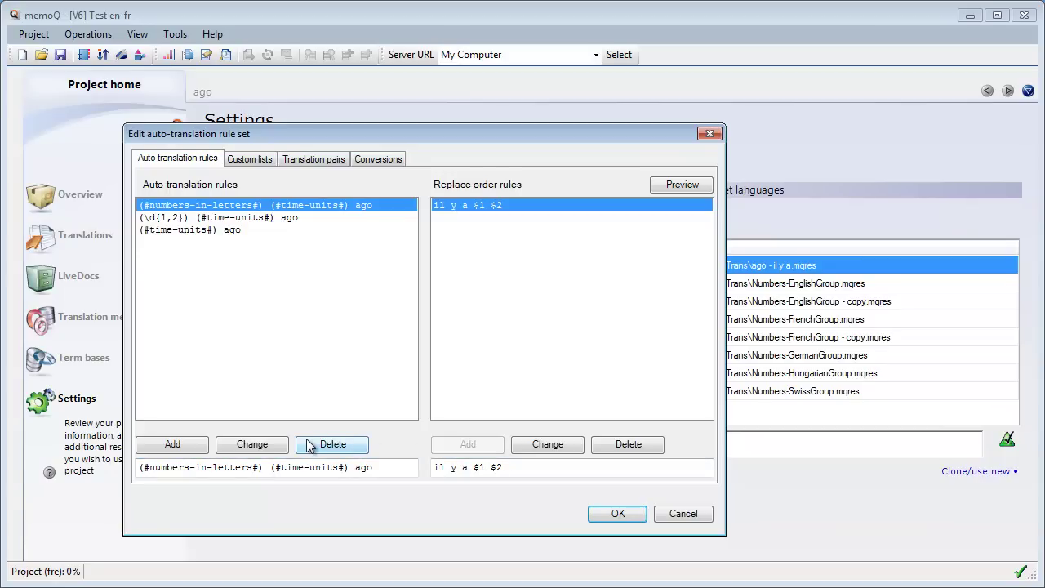
Preview the rule set's auto-translation on the two sample lines "two weeks ago" and "three months ago"
{"action": "left_click", "coordinate": [680, 185]}
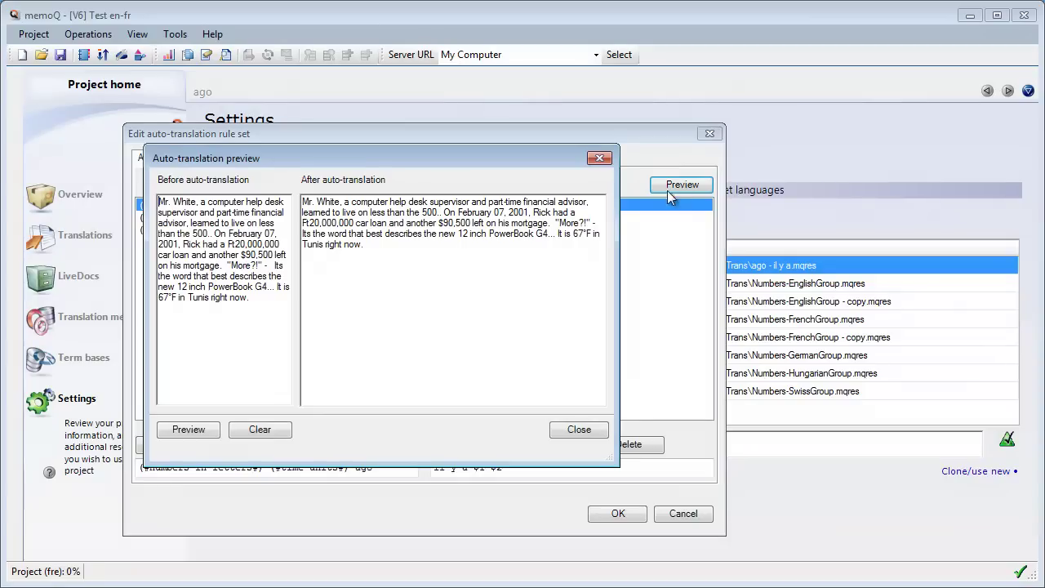
{"action": "left_click_drag", "start_coordinate": [260, 295], "coordinate": [128, 149]}
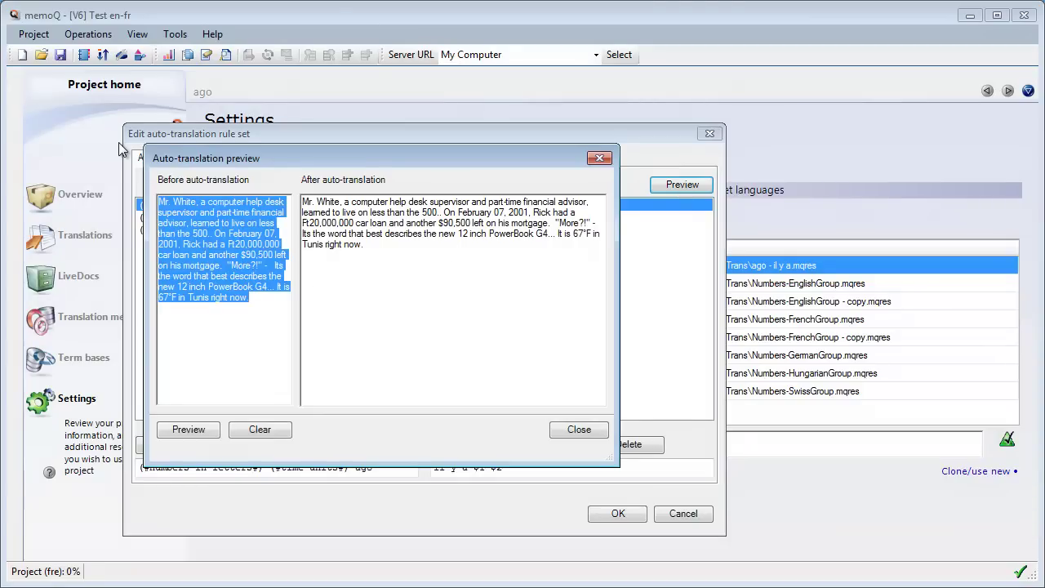
{"action": "key", "text": "BackSpace"}
{"action": "type", "text": "two weeks ago"}
{"action": "key", "text": "Return"}
{"action": "type", "text": "three months ago"}
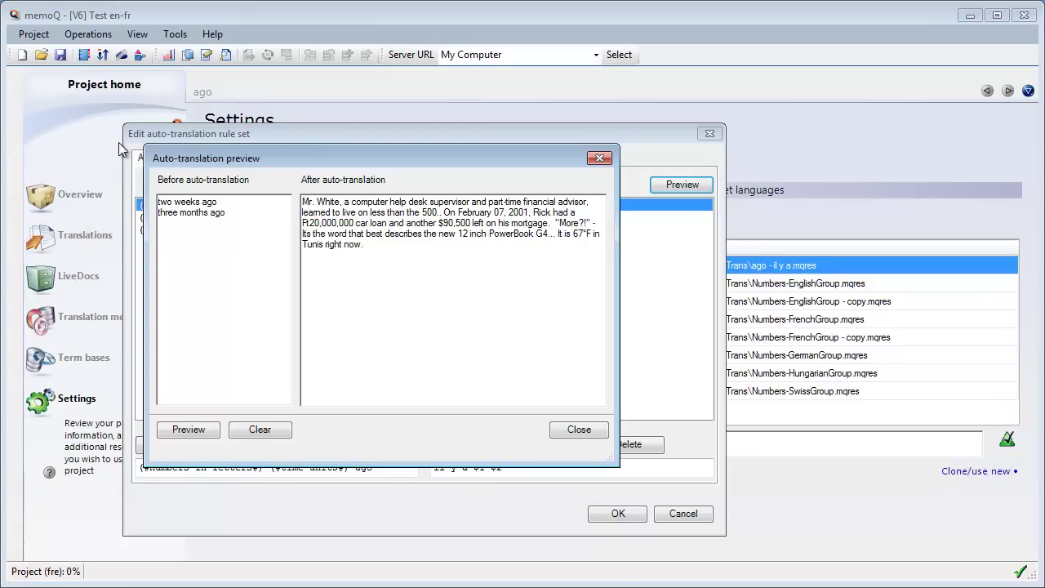
{"action": "left_click", "coordinate": [195, 433]}
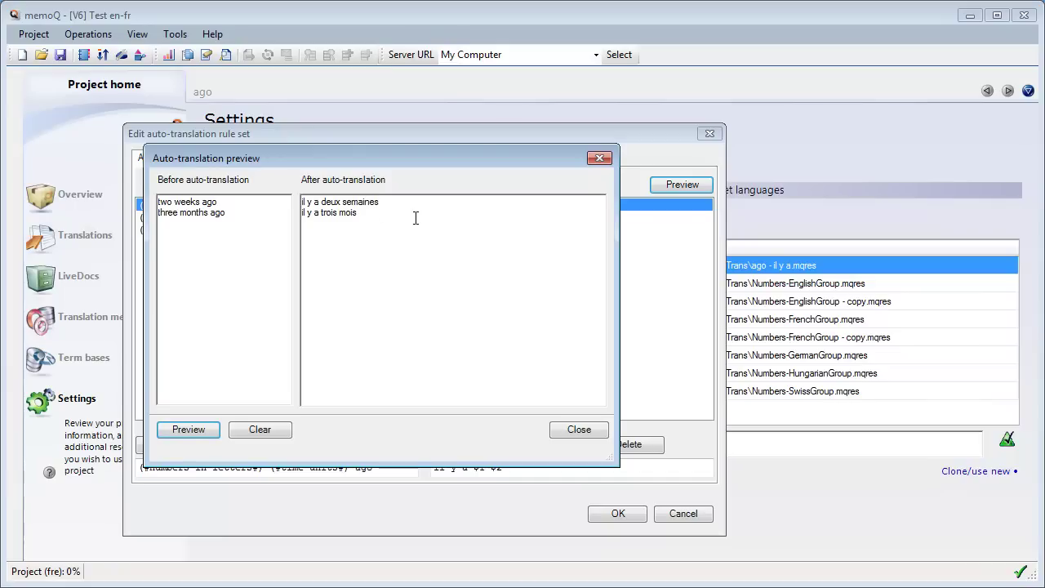
{"action": "left_click", "coordinate": [580, 430]}
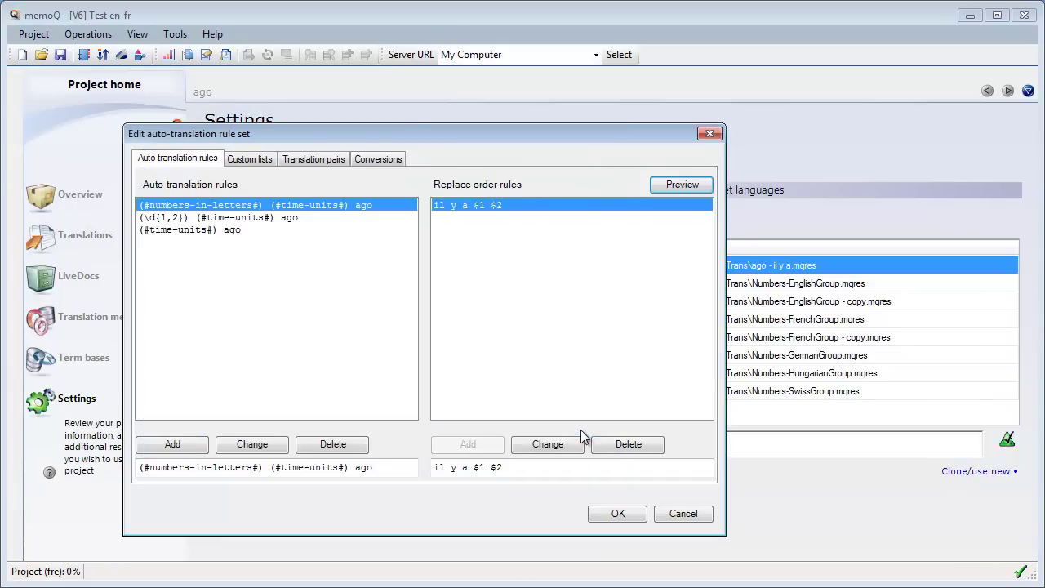
Examine the number group (\d{1,2}) in the rule "(\d{1,2}) (#time-units#) ago" and that rule's replace order
{"action": "left_click", "coordinate": [252, 217]}
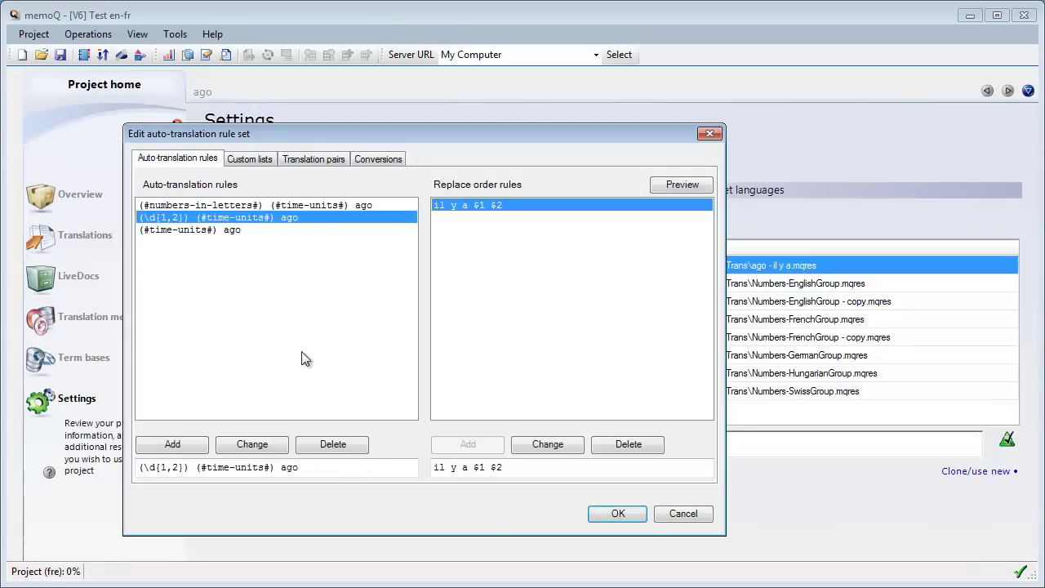
{"action": "left_click", "coordinate": [188, 466]}
{"action": "left_click_drag", "start_coordinate": [188, 466], "coordinate": [138, 468]}
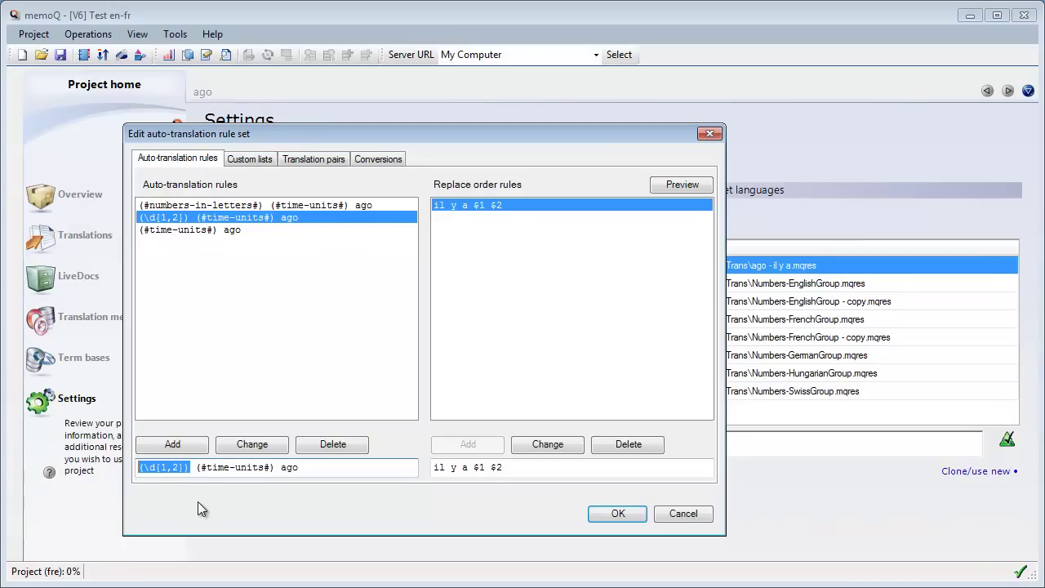
{"action": "left_click", "coordinate": [160, 467]}
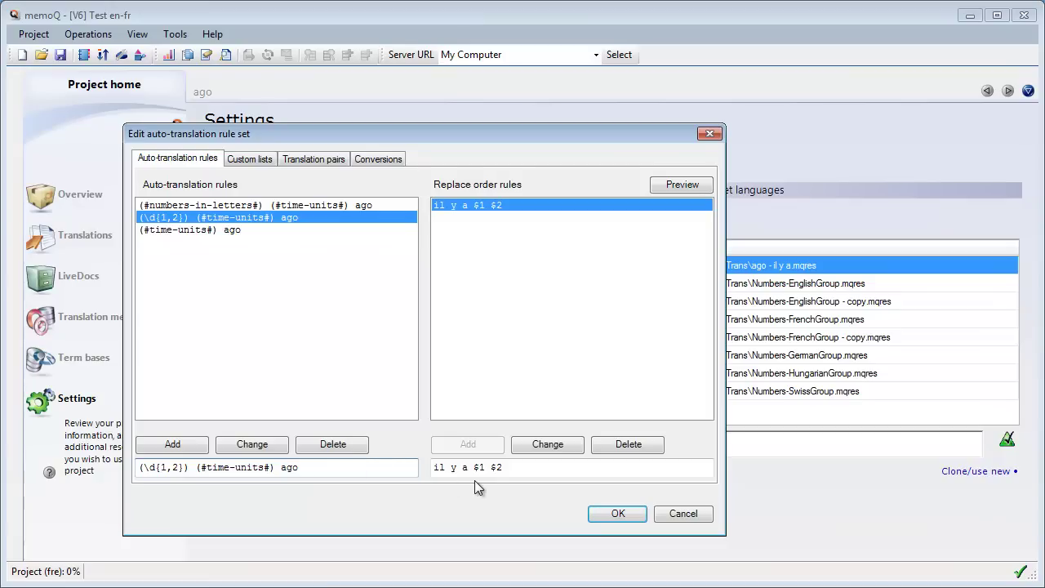
{"action": "left_click", "coordinate": [507, 474]}
Preview the auto-translation on the two sample lines "5 weeks ago" and "18 years ago"
{"action": "left_click", "coordinate": [671, 185]}
{"action": "key", "text": "Delete"}
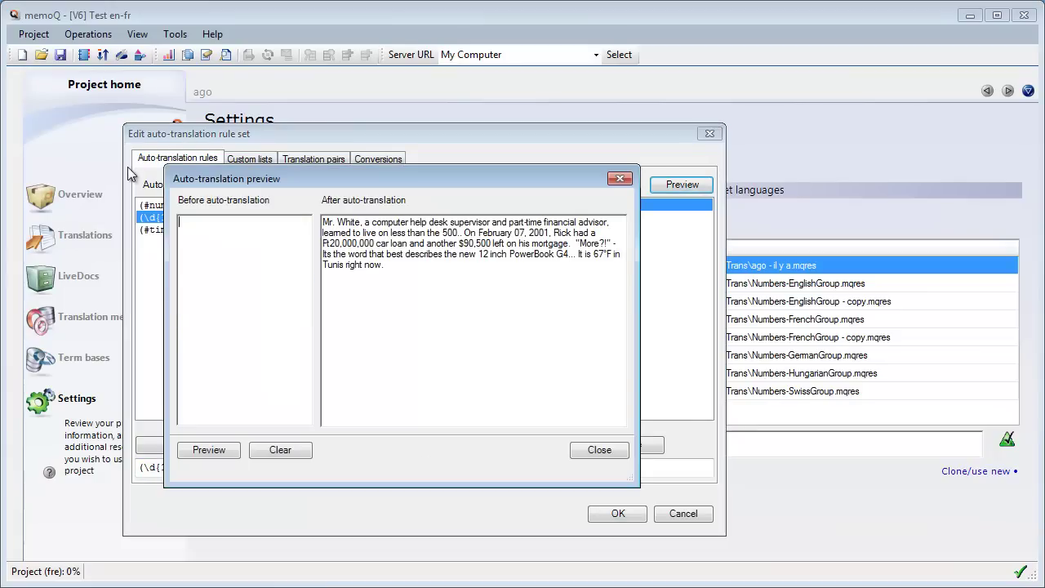
{"action": "type", "text": "5 weeks ago"}
{"action": "key", "text": "Return"}
{"action": "type", "text": "18 years go"}
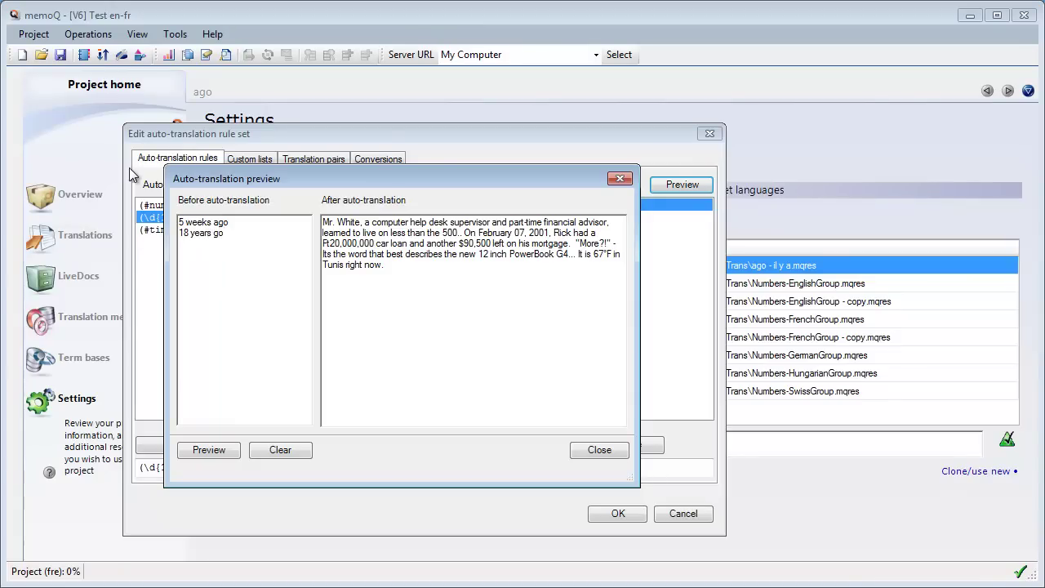
{"action": "key", "text": "BackSpace"}
{"action": "key", "text": "BackSpace"}
{"action": "type", "text": "ago"}
{"action": "left_click", "coordinate": [215, 451]}
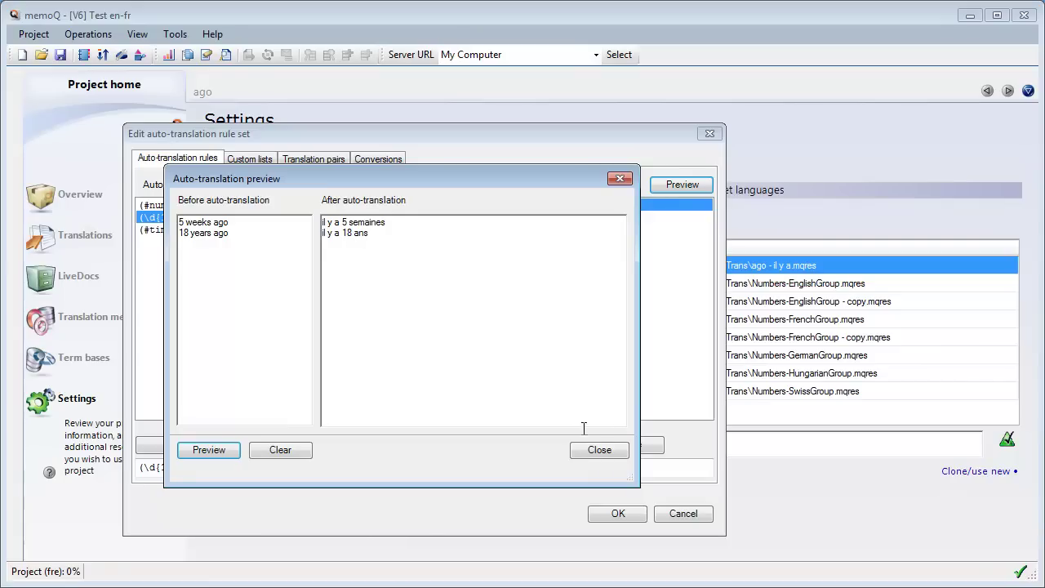
{"action": "left_click", "coordinate": [601, 449]}
Preview the rule "(#time-units#) ago" on the lines "one week ago" and "one year ago", and confirm the rule set
{"action": "left_click", "coordinate": [198, 229]}
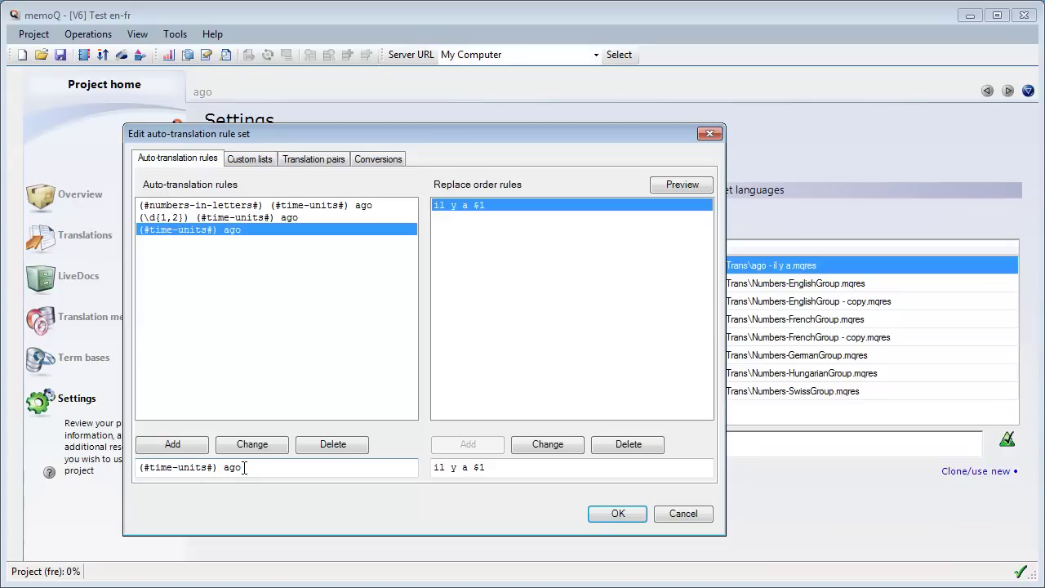
{"action": "left_click", "coordinate": [681, 185]}
{"action": "left_click_drag", "start_coordinate": [127, 175], "coordinate": [5, 18]}
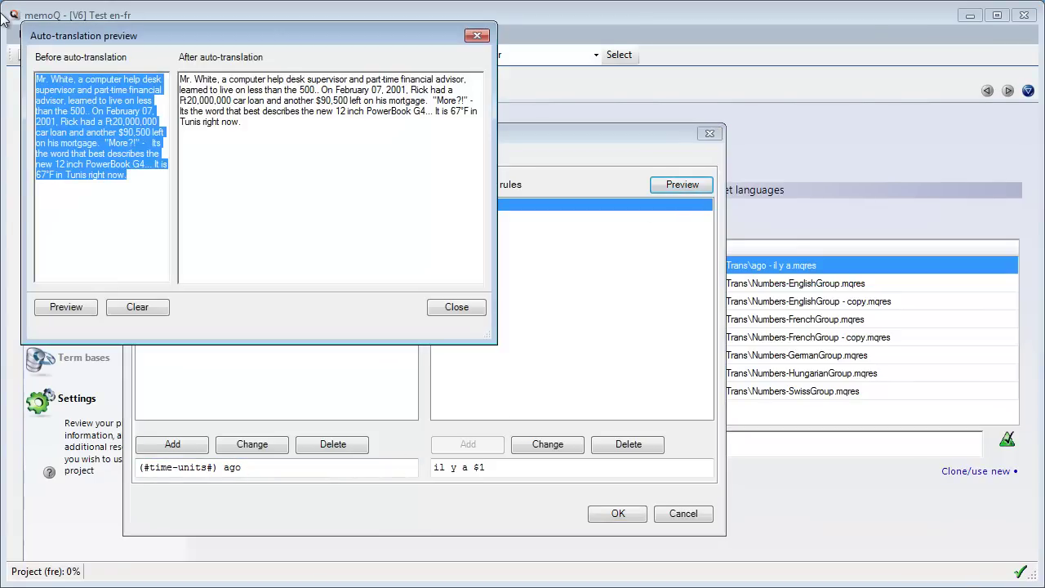
{"action": "type", "text": "one wee"}
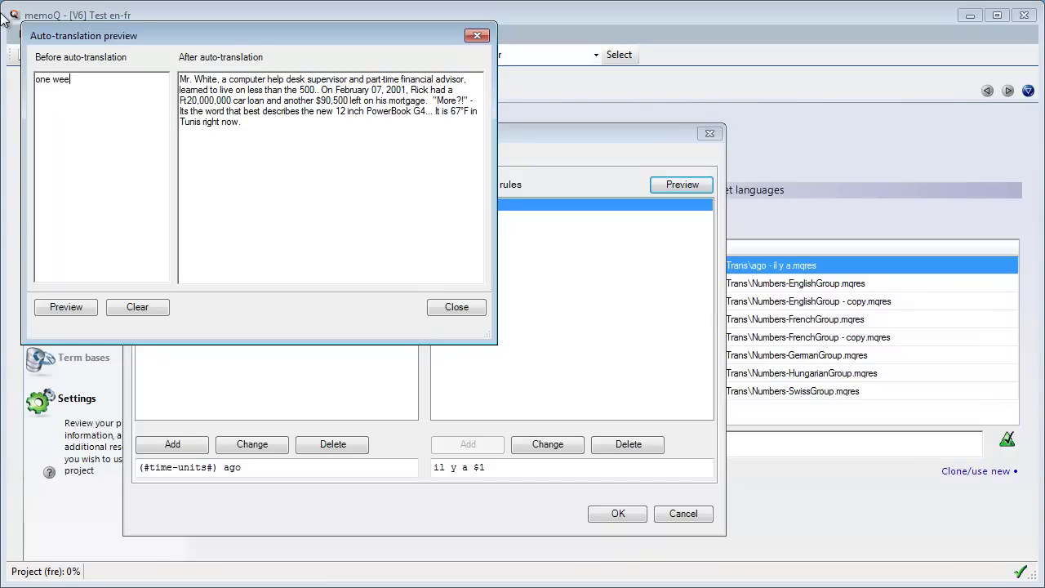
{"action": "type", "text": "k ago one year ago"}
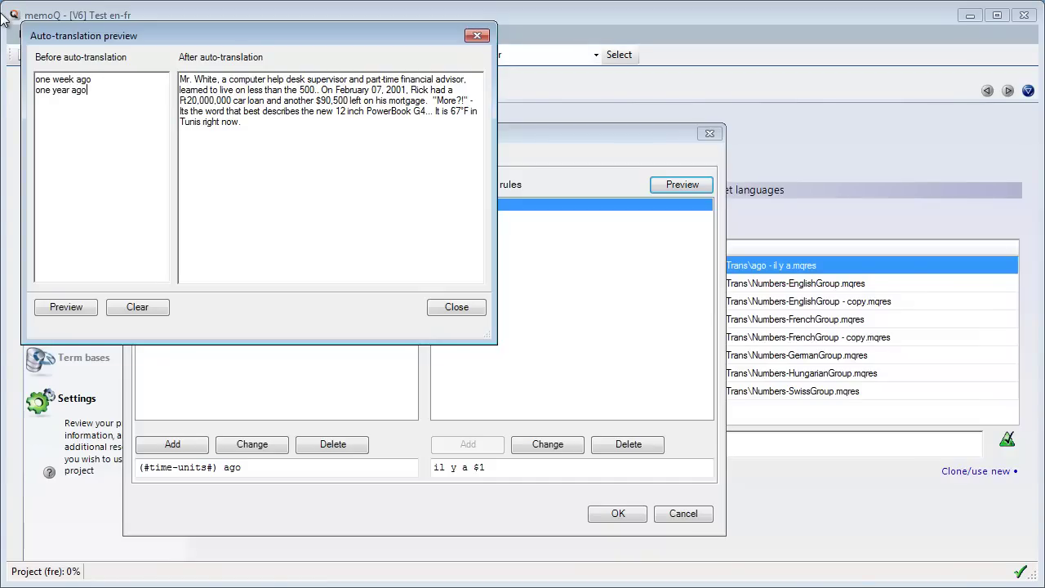
{"action": "left_click", "coordinate": [63, 308]}
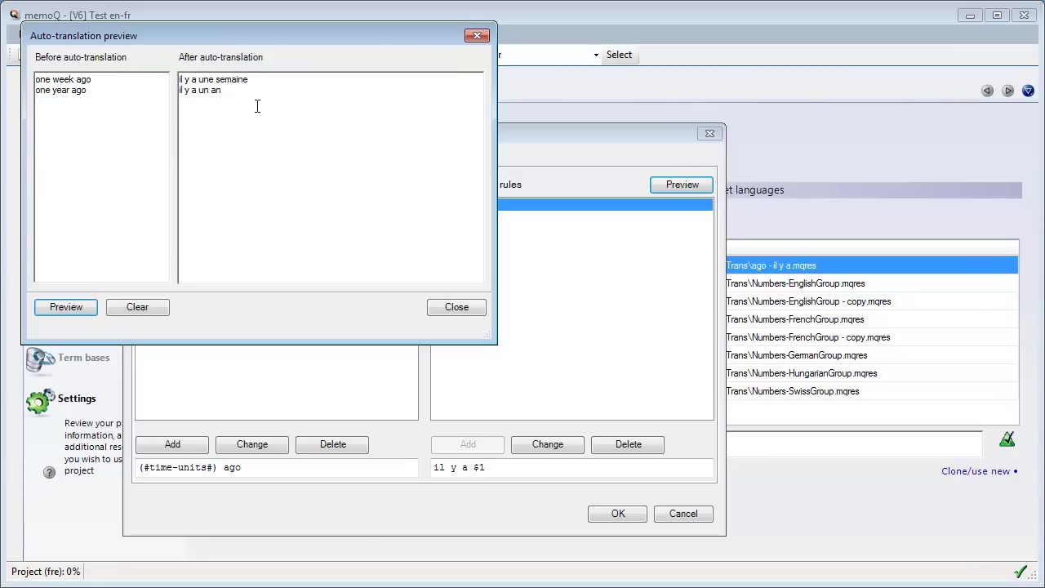
{"action": "left_click", "coordinate": [457, 307]}
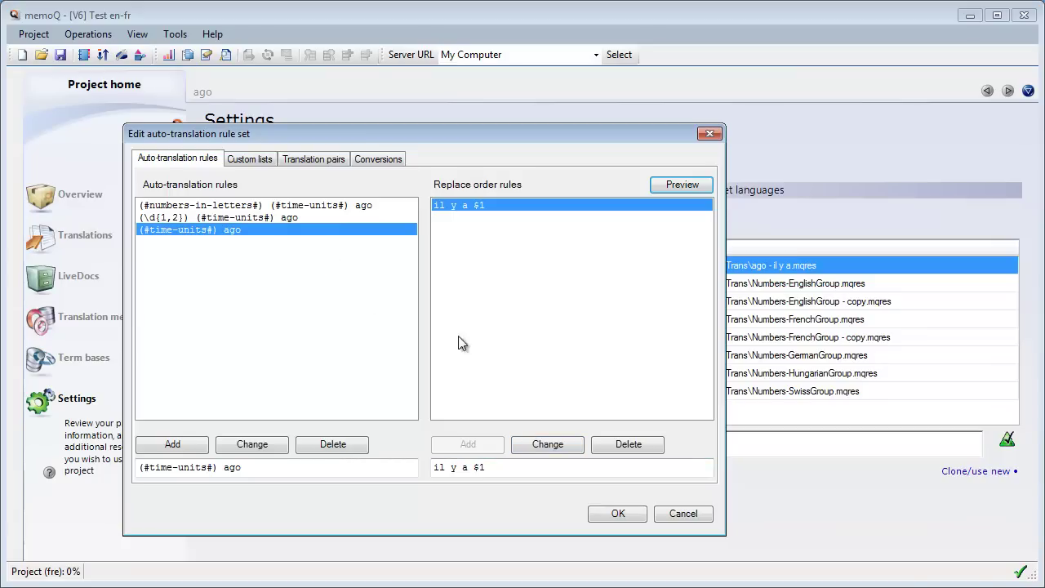
{"action": "left_click", "coordinate": [618, 514]}
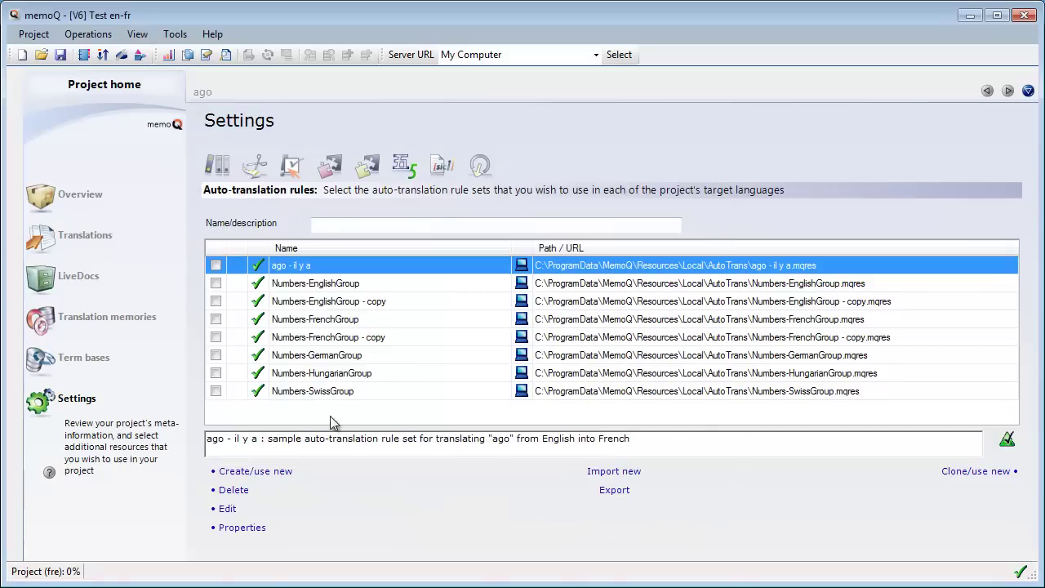
{"action": "left_click", "coordinate": [78, 239]}
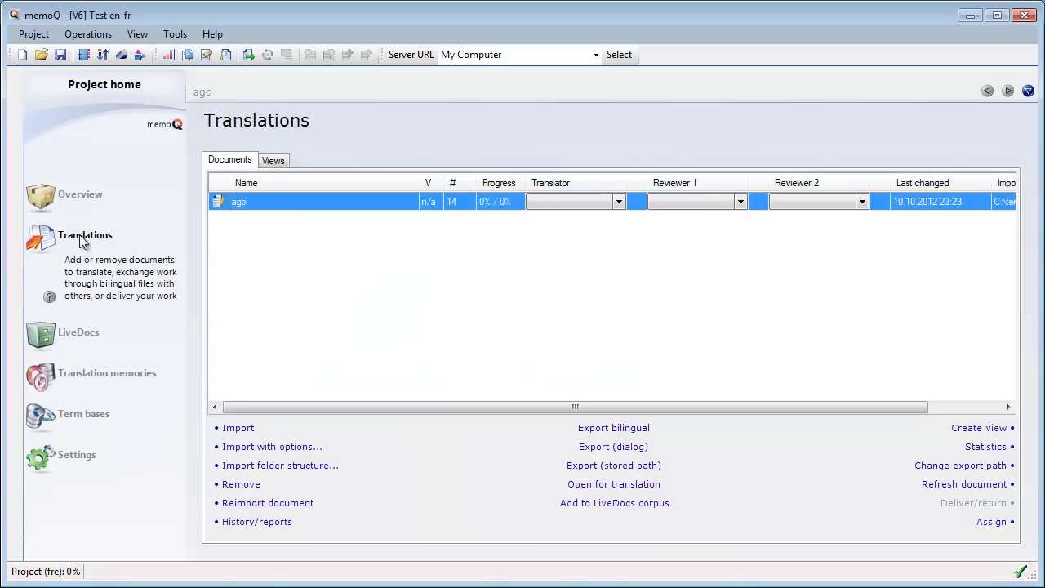
{"action": "left_click", "coordinate": [199, 87]}
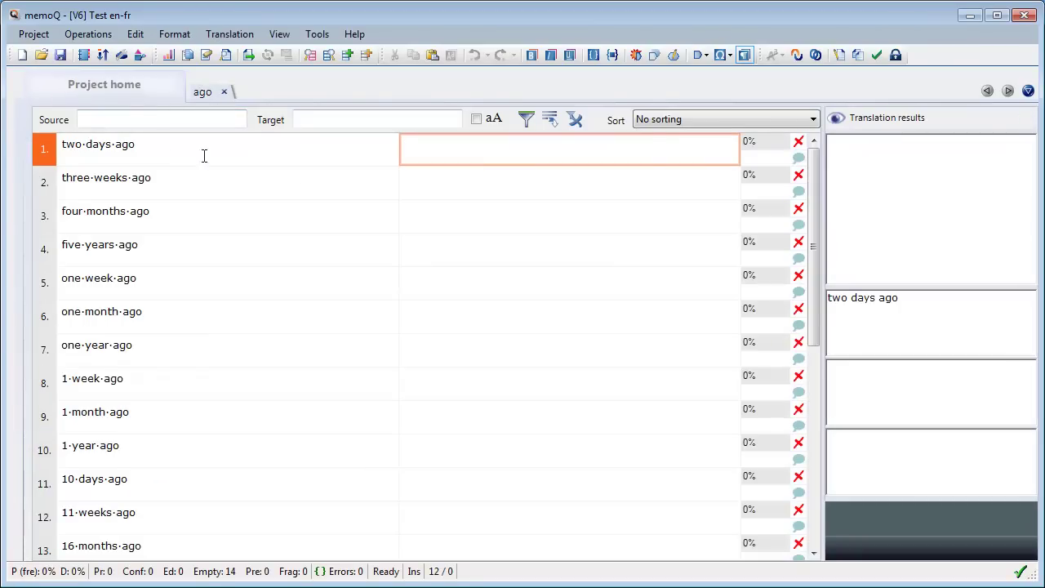
{"action": "left_click", "coordinate": [83, 92]}
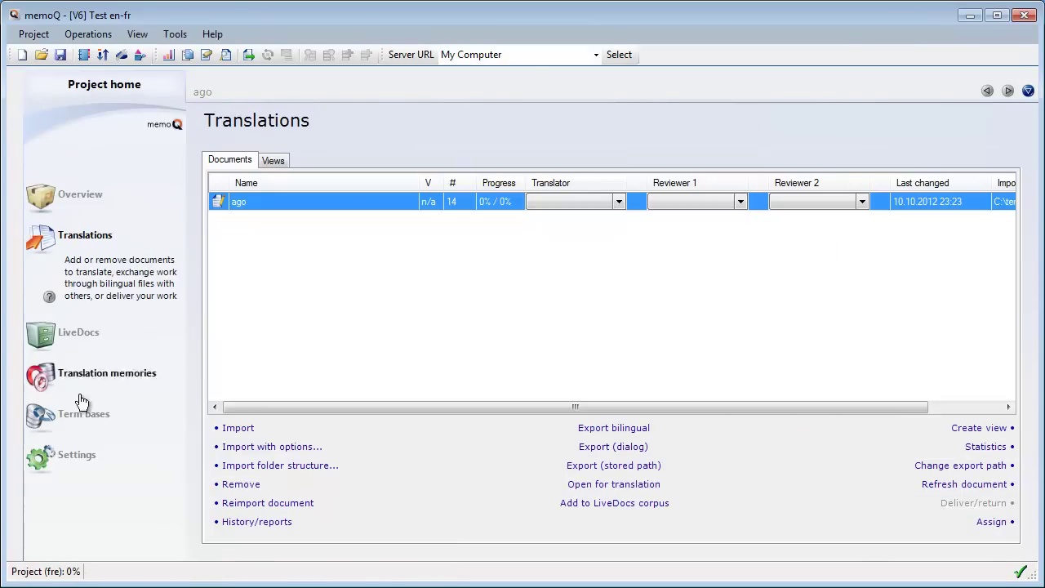
Enable the "ago - il y a" auto-translation rule set for the project and return to the document "ago"
{"action": "left_click", "coordinate": [82, 462]}
{"action": "left_click", "coordinate": [403, 164]}
{"action": "left_click", "coordinate": [216, 264]}
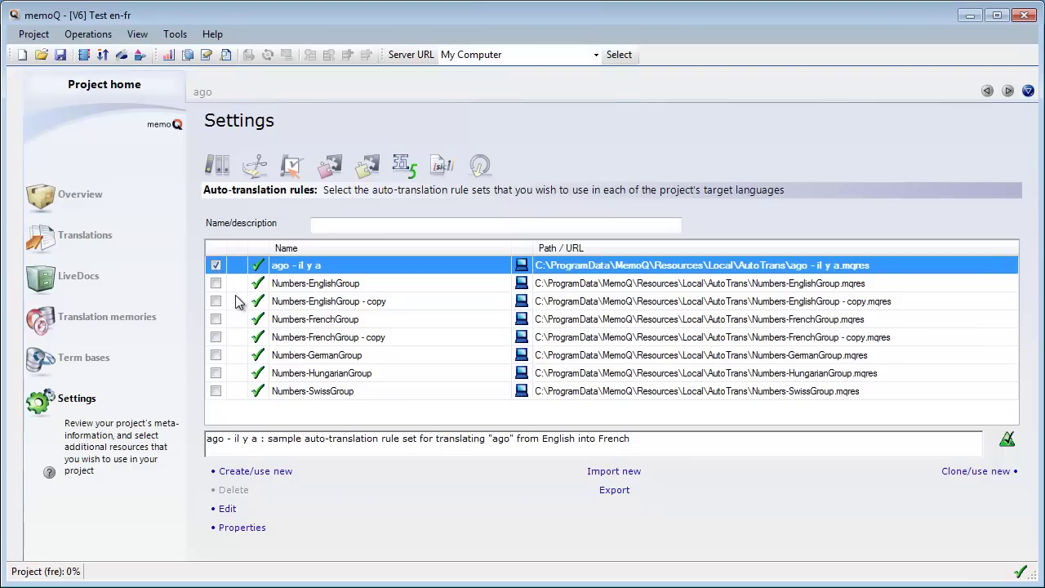
{"action": "left_click", "coordinate": [66, 239]}
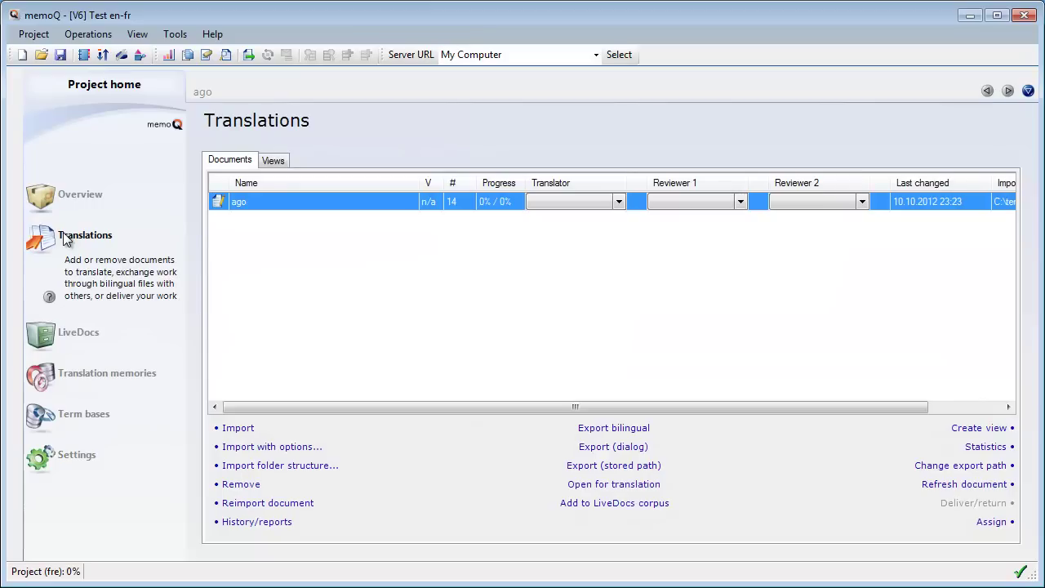
{"action": "left_click", "coordinate": [196, 90]}
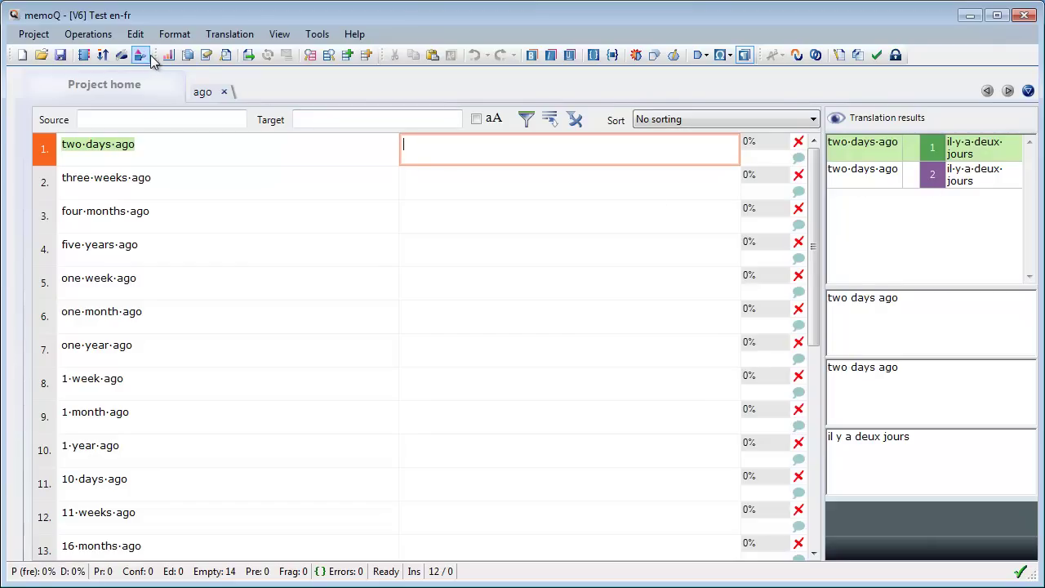
Pre-translate the active document with good-match lookup and fragment assembling, and review the filled target segments
{"action": "left_click", "coordinate": [188, 56]}
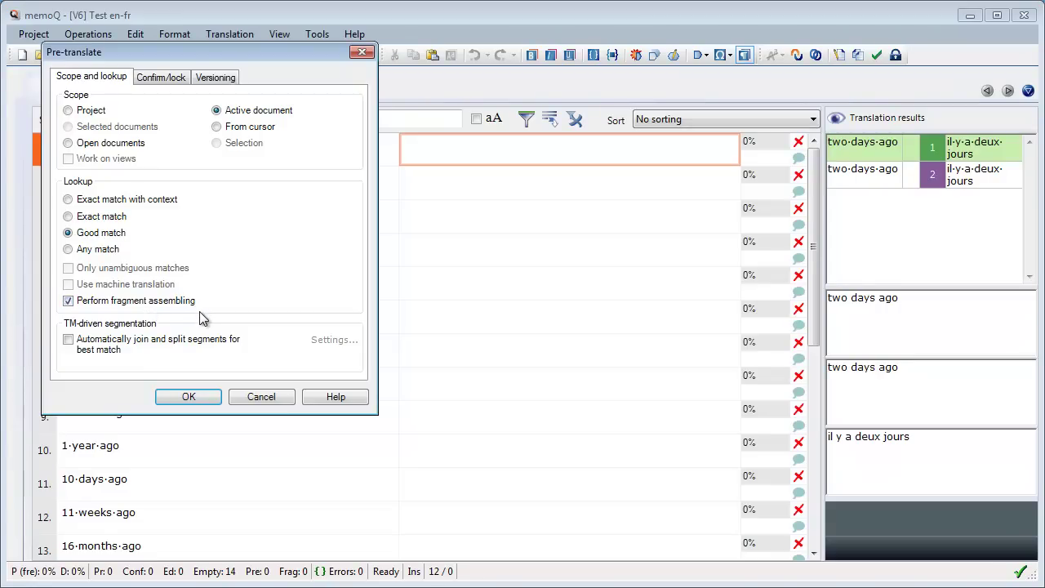
{"action": "left_click", "coordinate": [191, 397]}
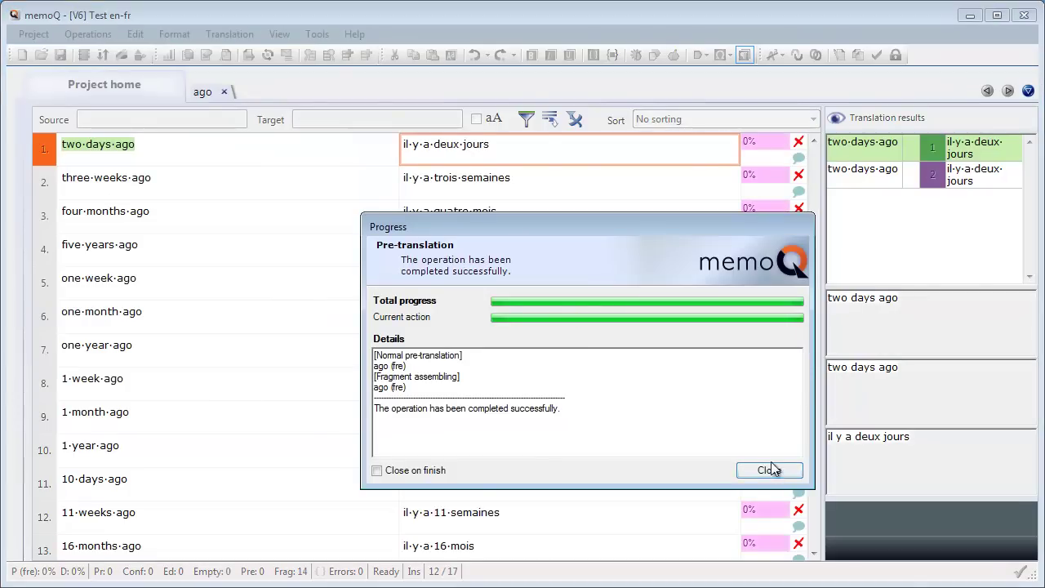
{"action": "left_click", "coordinate": [768, 471]}
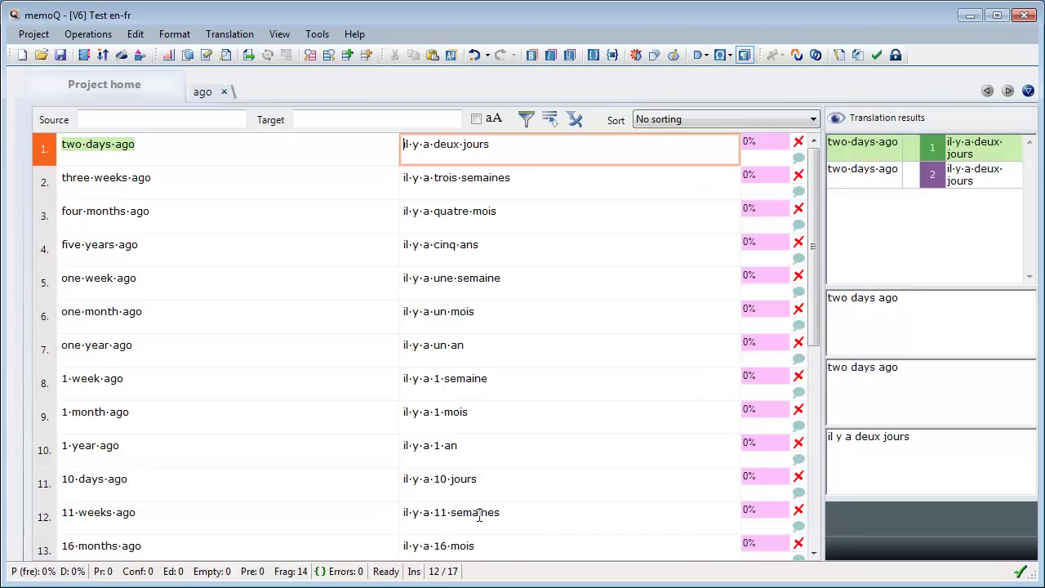
{"action": "left_click_drag", "start_coordinate": [814, 287], "coordinate": [829, 222]}
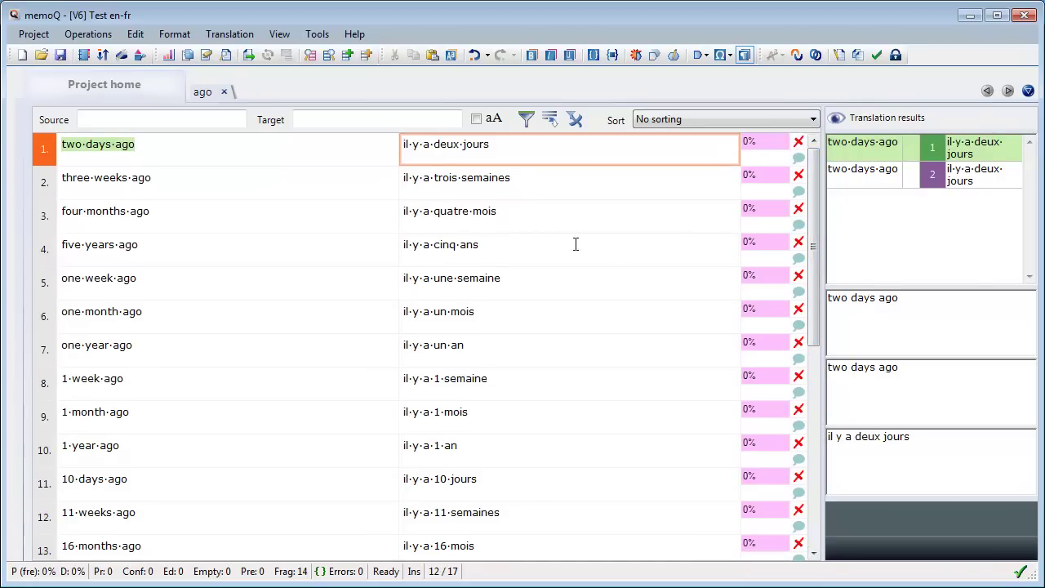